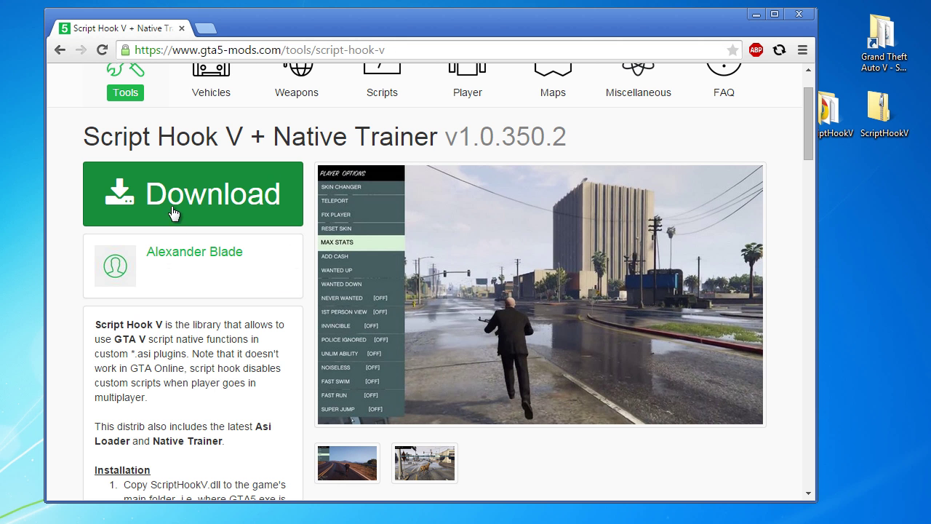
# Clear the browser windows, then select the ScriptHookV folder on the desktop, undoing an accidental delete
pyautogui.click(235, 195)
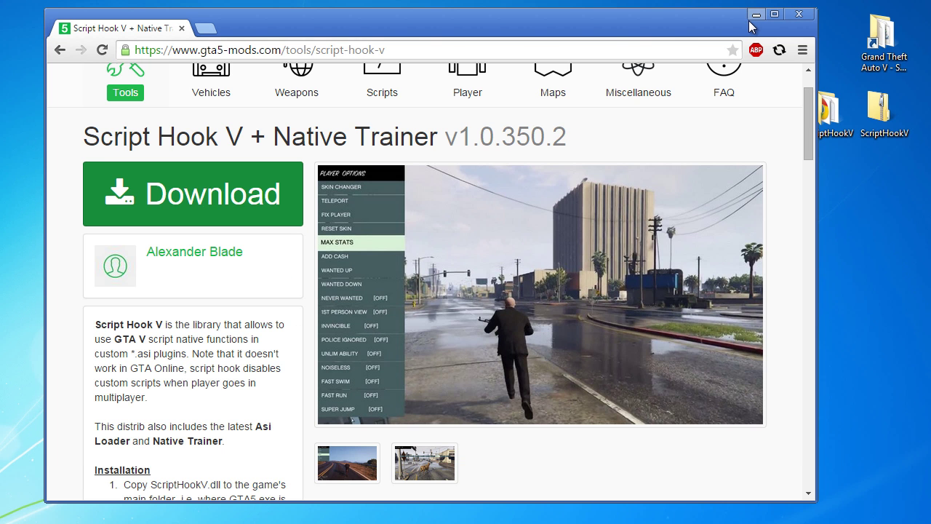
pyautogui.click(749, 14)
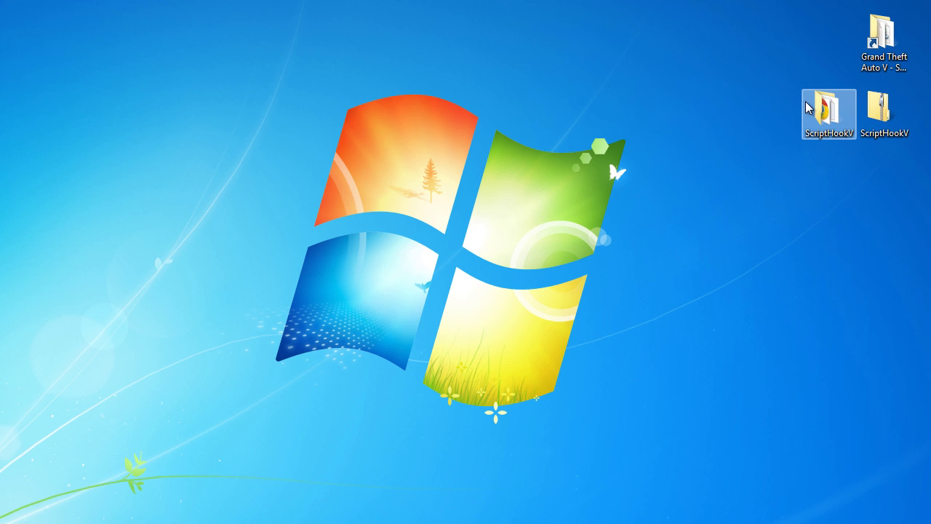
pyautogui.moveTo(829, 109); pyautogui.dragTo(911, 144)
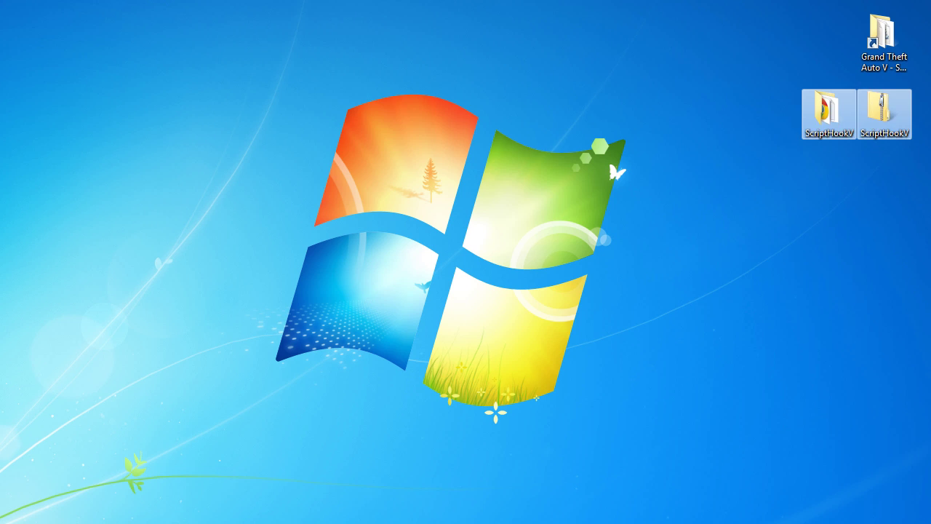
pyautogui.press('Delete')
pyautogui.hotkey('ctrl', 'z')
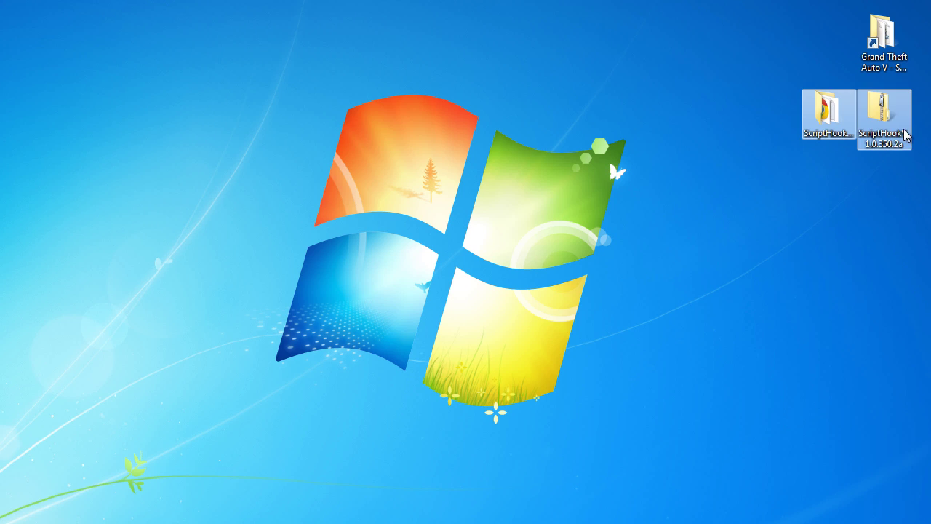
pyautogui.click(866, 124)
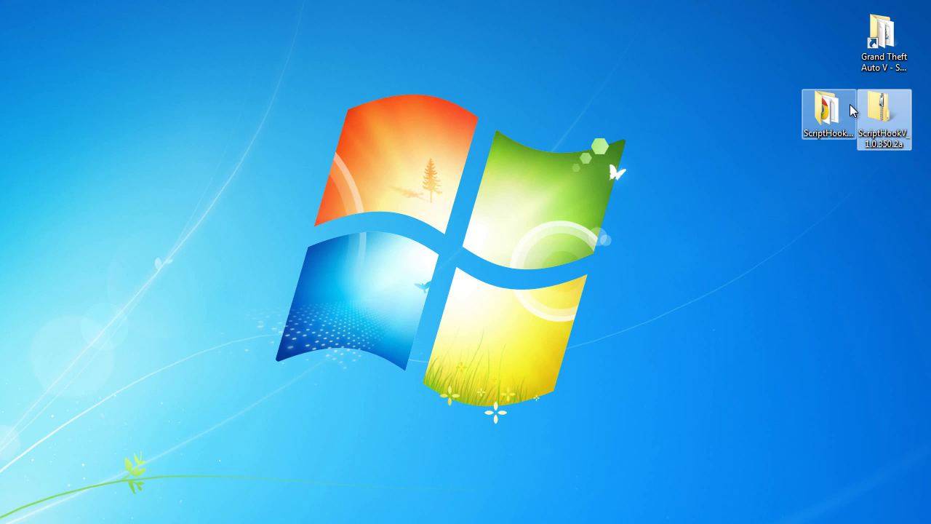
pyautogui.click(831, 118)
# Open the Grand Theft Auto V folder and inspect the existing NativeTrainer.asi and dsound.dll
pyautogui.doubleClick(878, 46)
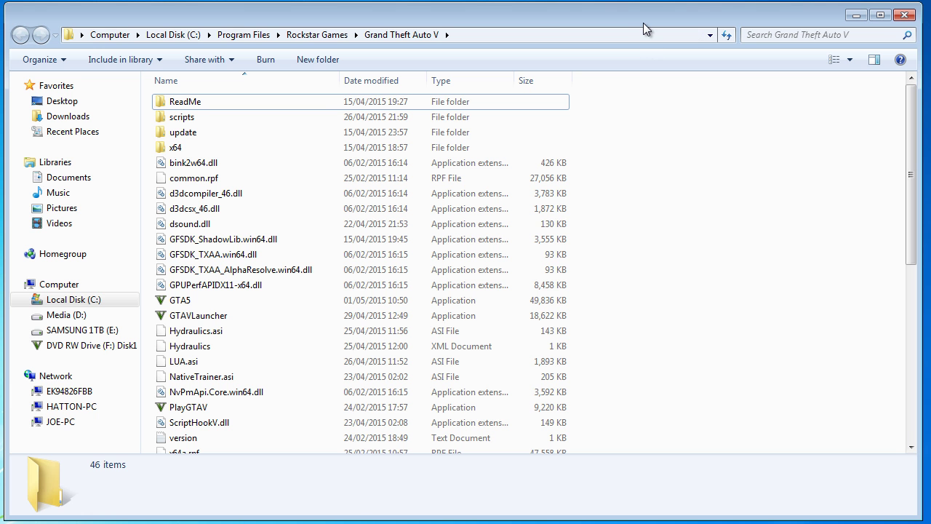
pyautogui.moveTo(643, 23); pyautogui.dragTo(645, 26)
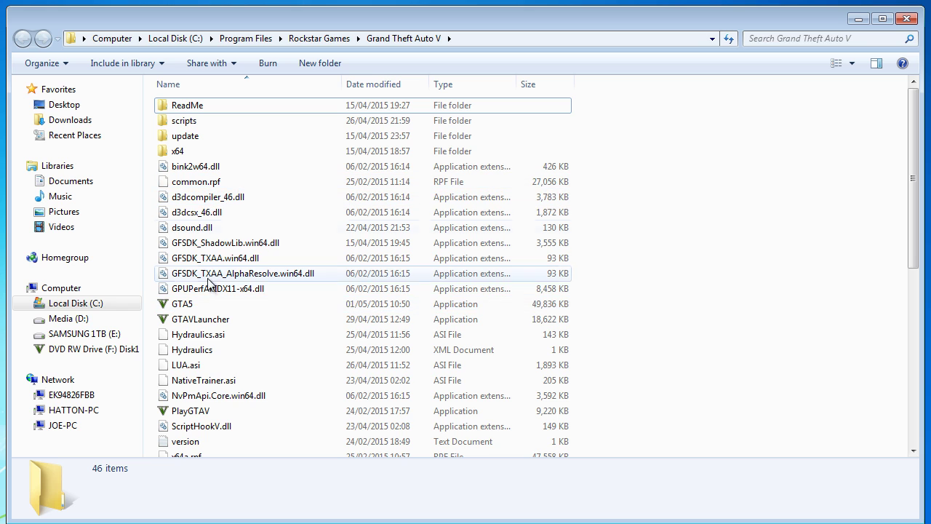
pyautogui.scroll(-1, 220, 306)
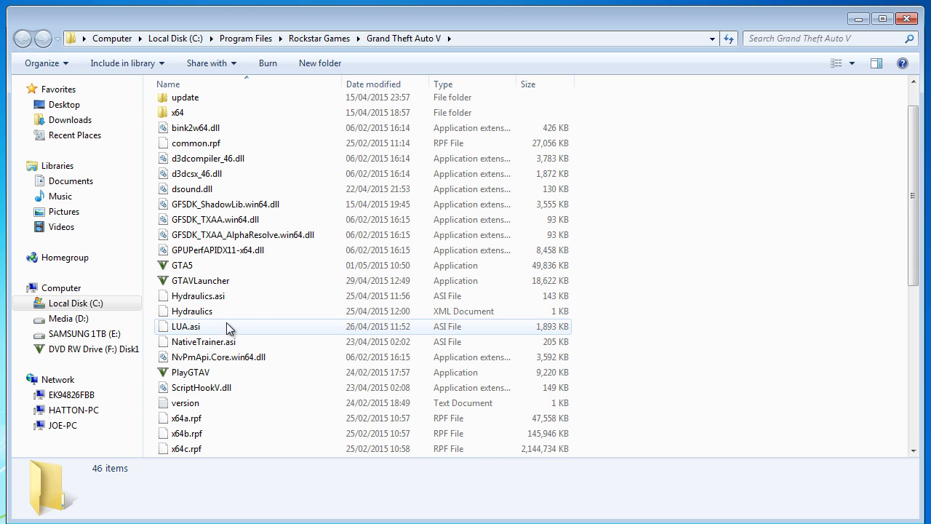
pyautogui.scroll(-1, 449, 323)
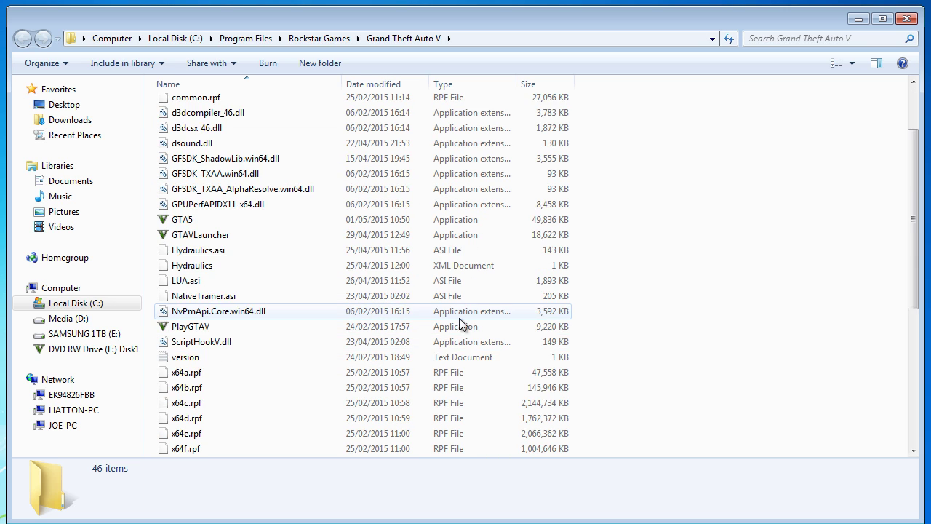
pyautogui.click(194, 298)
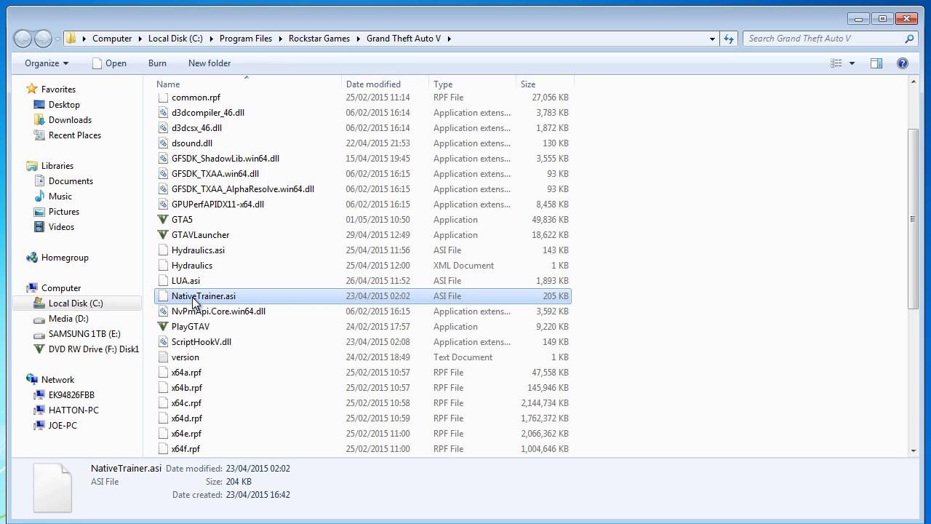
pyautogui.scroll(-3, 197, 304)
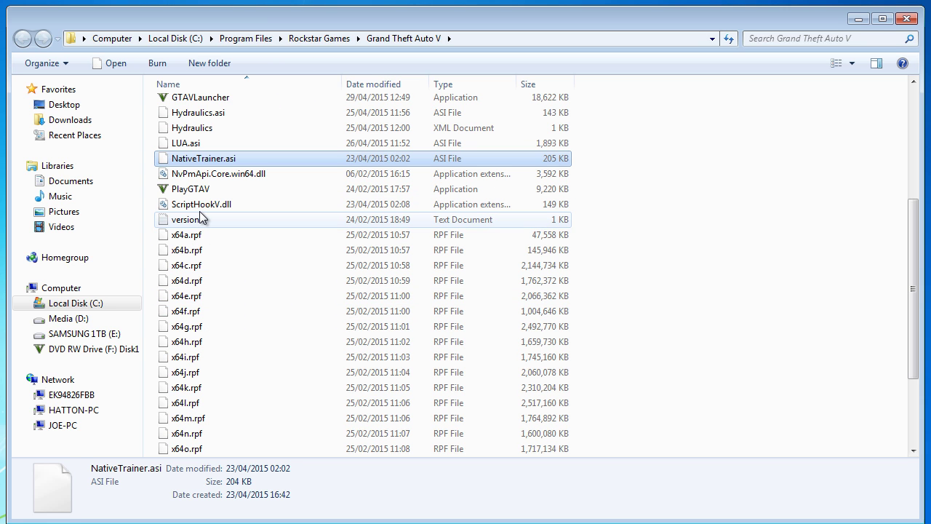
pyautogui.scroll(-3, 225, 213)
pyautogui.scroll(8, 226, 244)
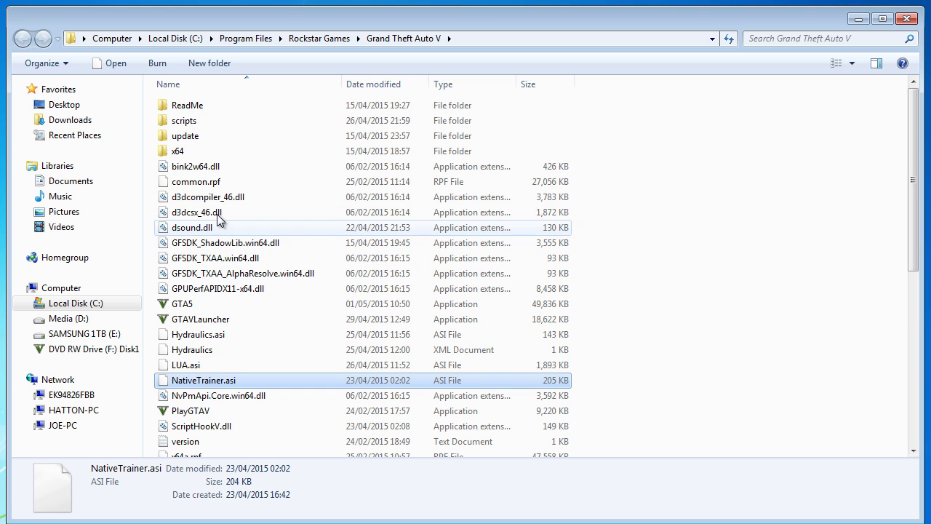
pyautogui.click(240, 229)
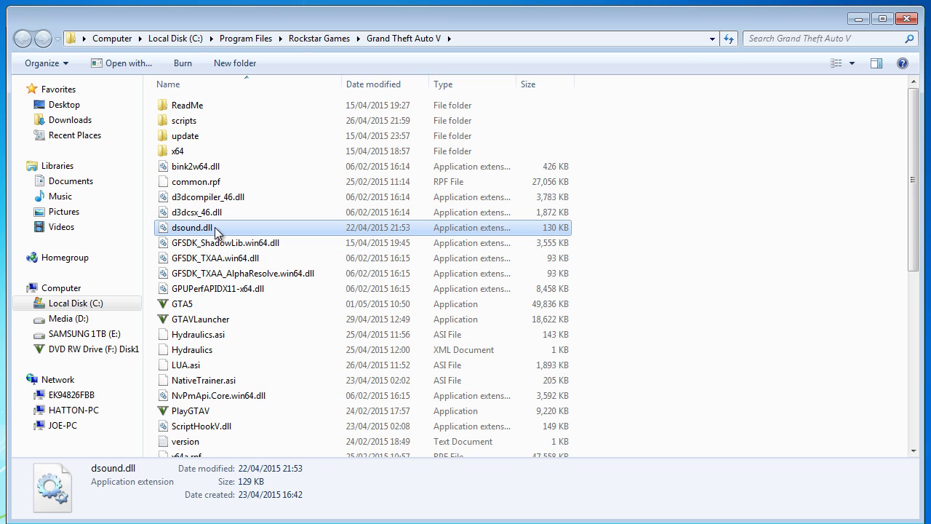
# Select ScriptHookV.dll and NativeTrainer.asi in the ScriptHookV_1.0.350.2a bin folder for copying
pyautogui.hotkey('alt', 'Tab')
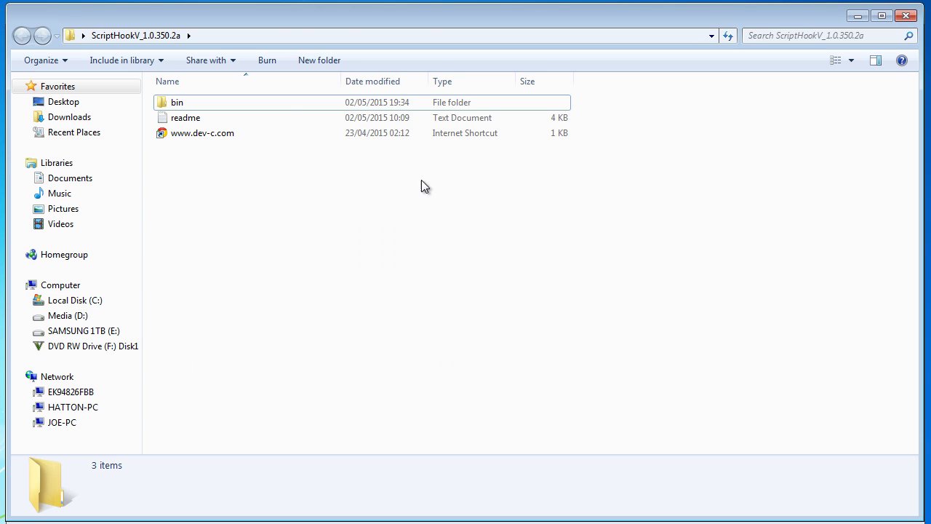
pyautogui.doubleClick(185, 108)
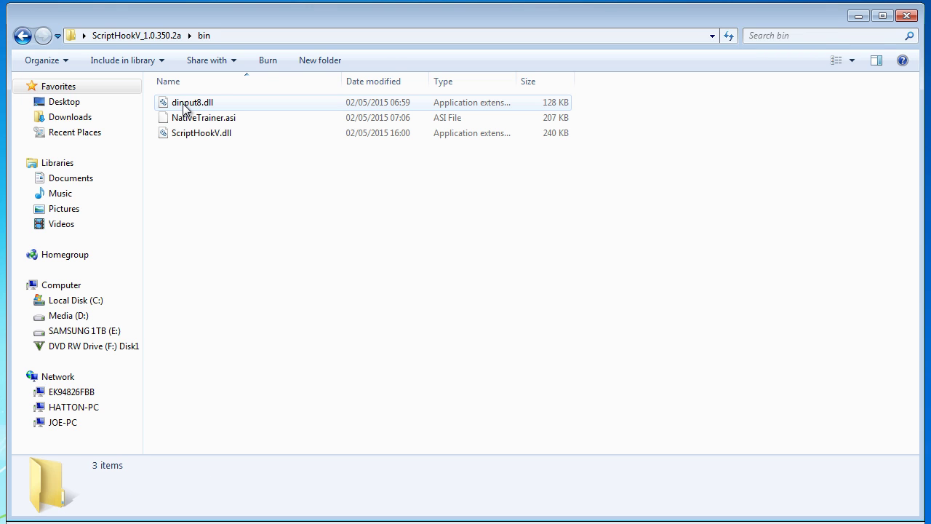
pyautogui.click(211, 132)
pyautogui.keyDown('shift'); pyautogui.click(217, 119); pyautogui.keyUp('shift')
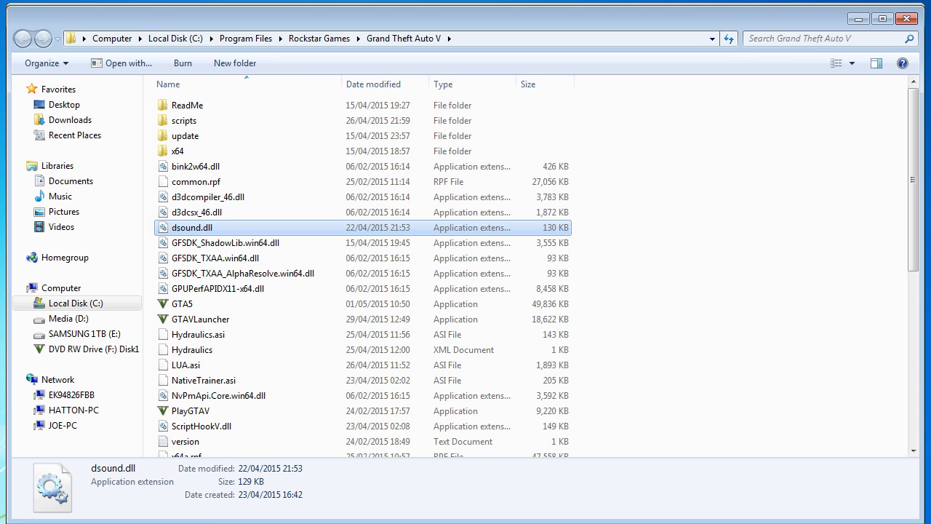
# Paste both files into the Grand Theft Auto V folder, replacing the old copies with admin permission
pyautogui.click(659, 252)
pyautogui.rightClick(659, 252)
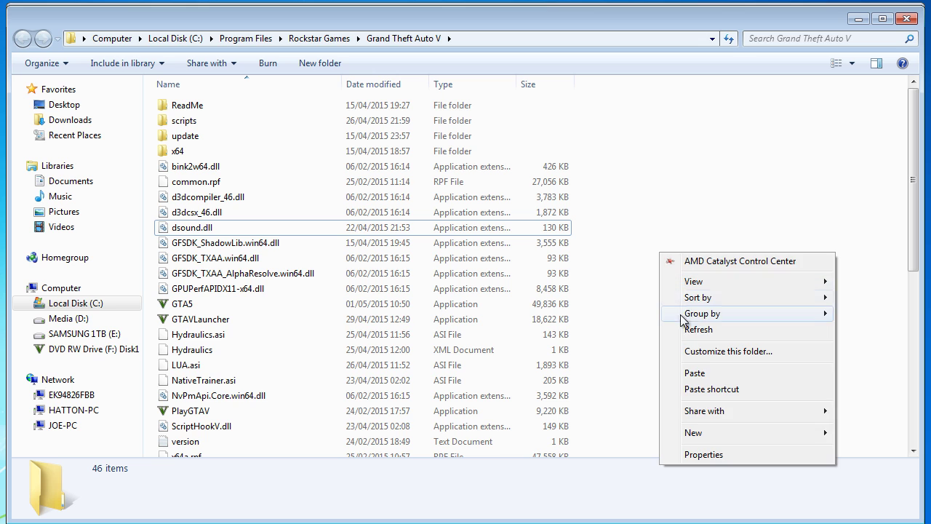
pyautogui.click(681, 369)
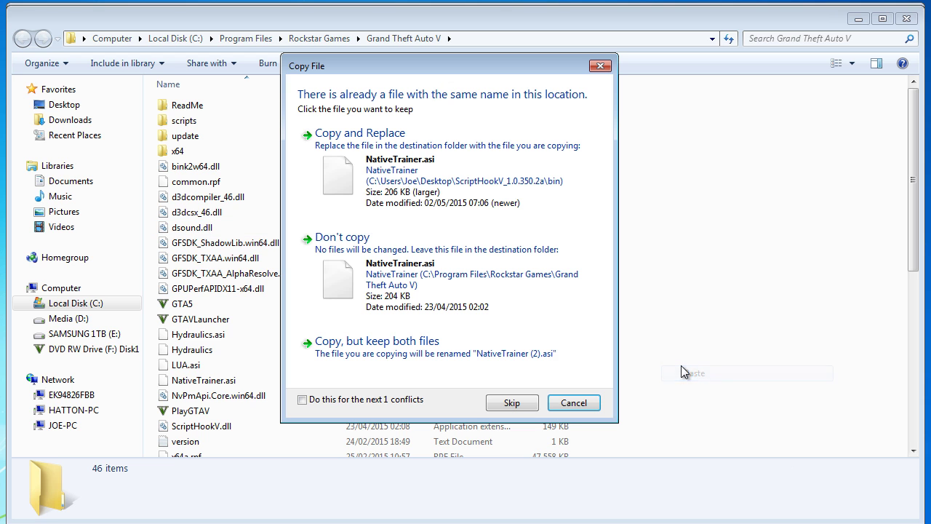
pyautogui.click(356, 179)
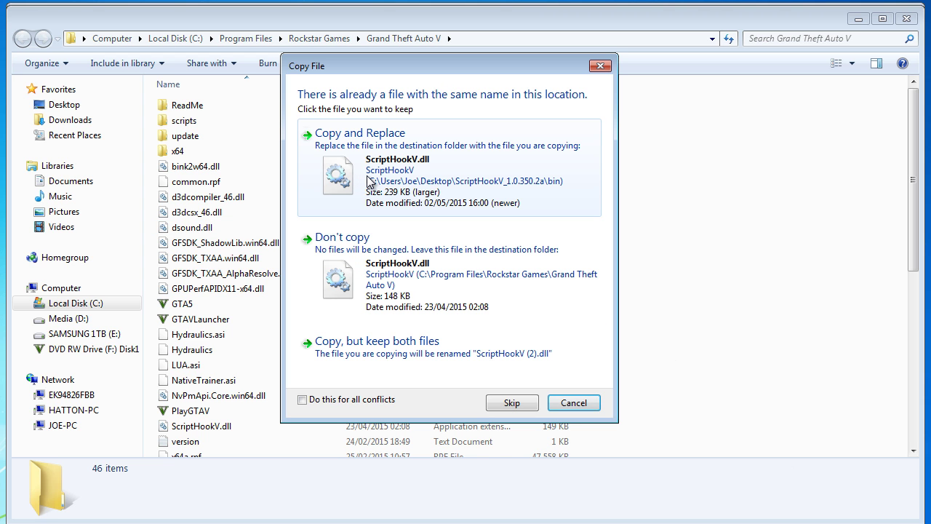
pyautogui.click(369, 182)
pyautogui.click(433, 294)
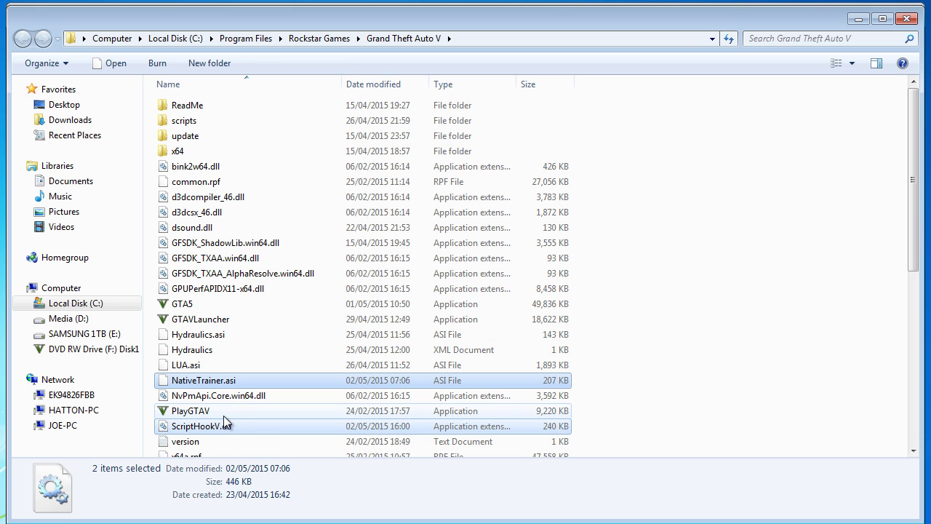
# Delete dsound.dll from the Grand Theft Auto V folder, confirming with admin permission
pyautogui.click(654, 339)
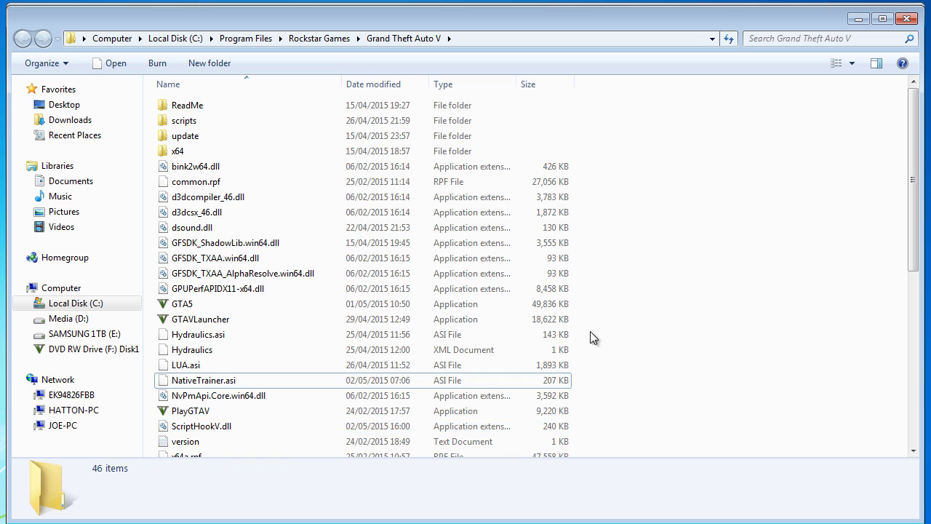
pyautogui.click(205, 229)
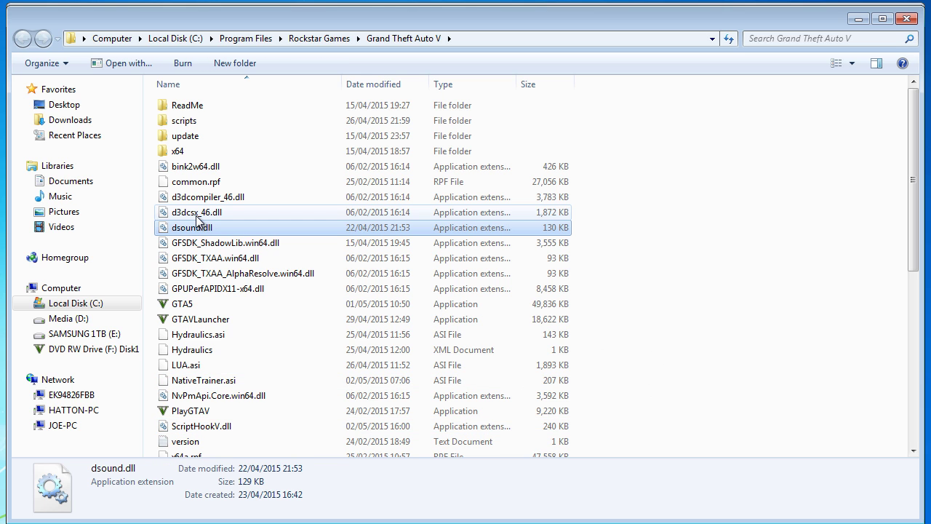
pyautogui.press('Delete')
pyautogui.press('Return')
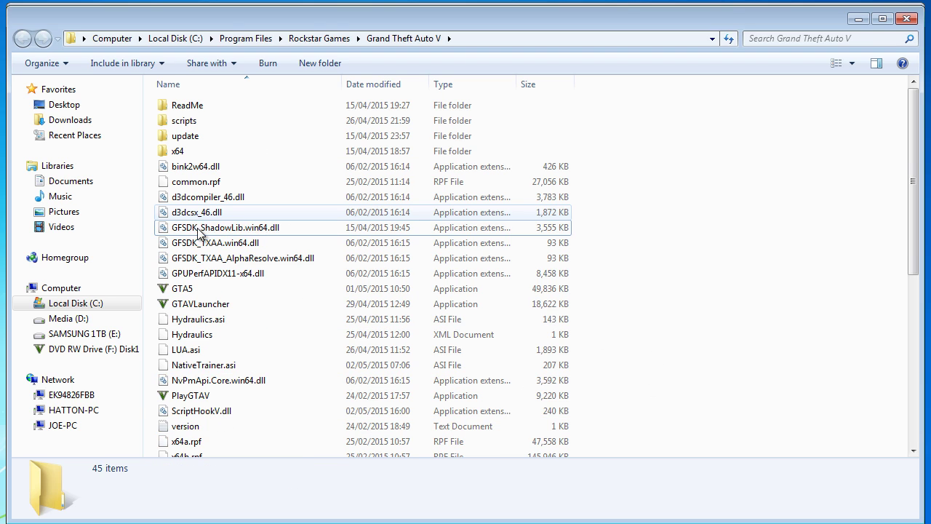
# Copy dinput8.dll from the bin folder and paste it into the Grand Theft Auto V folder
pyautogui.click(204, 518)
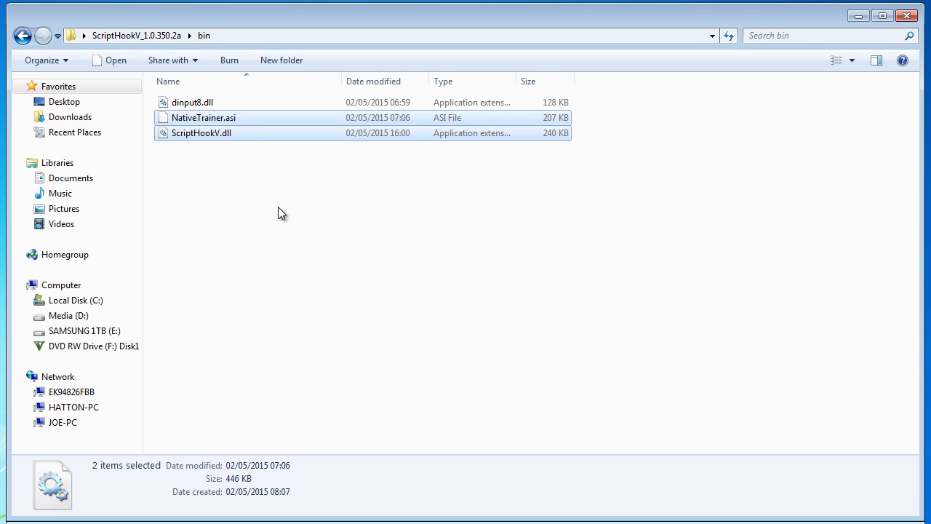
pyautogui.click(196, 106)
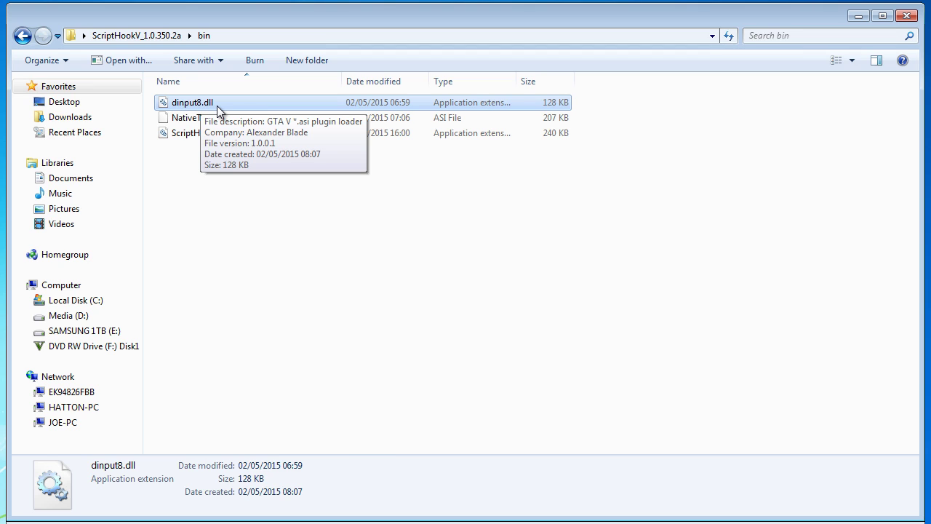
pyautogui.rightClick(216, 108)
pyautogui.click(249, 306)
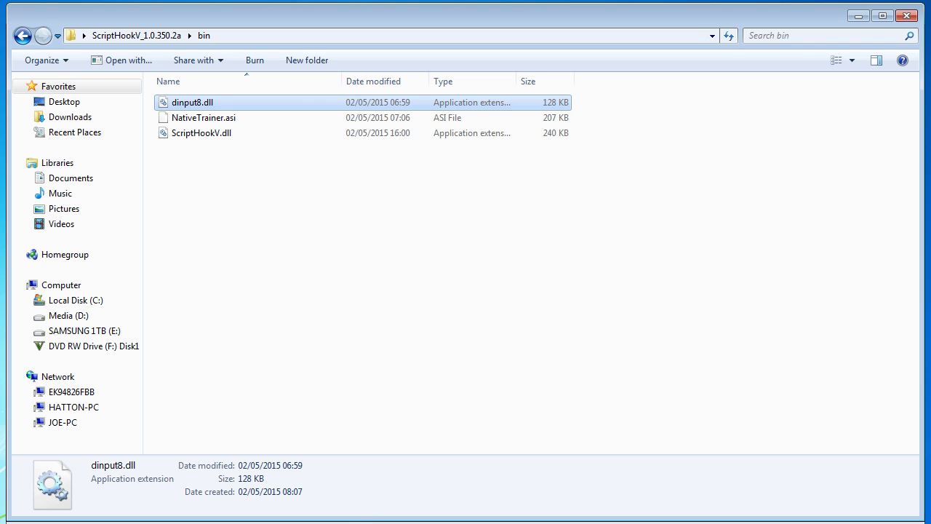
pyautogui.hotkey('alt', 'Tab')
pyautogui.rightClick(688, 296)
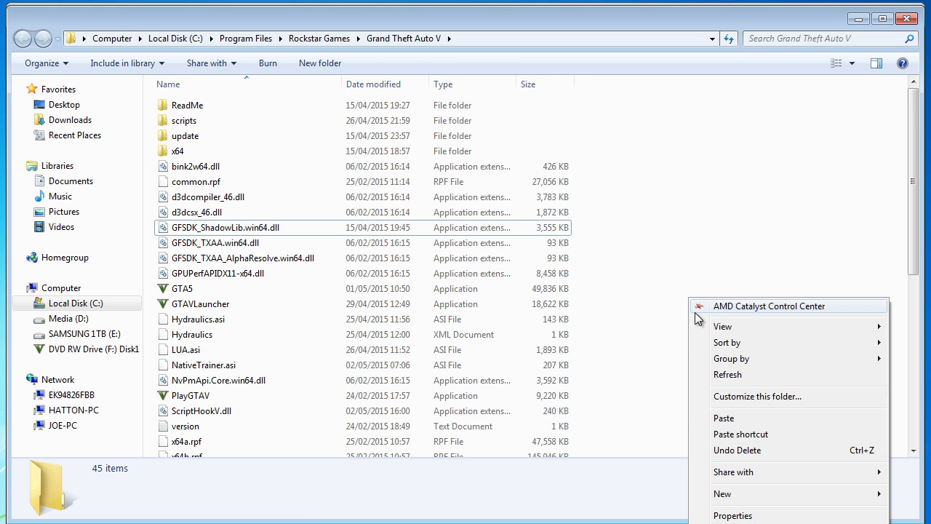
pyautogui.click(714, 418)
pyautogui.click(456, 306)
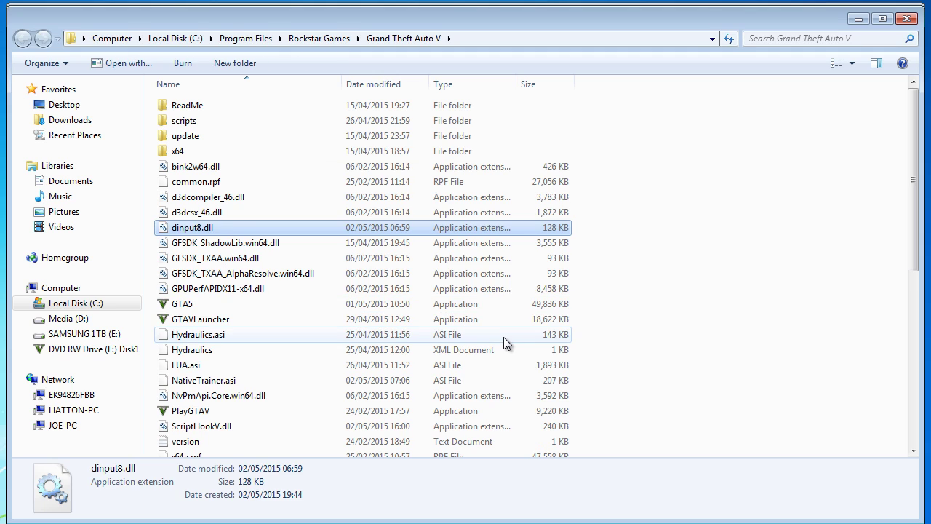
# Minimize the Grand Theft Auto V window, then the bin folder window
pyautogui.click(703, 240)
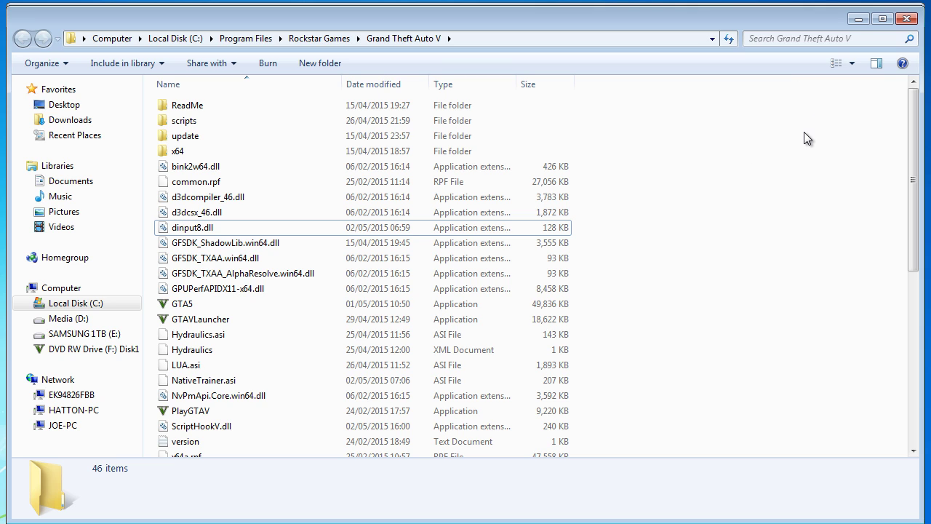
pyautogui.click(855, 23)
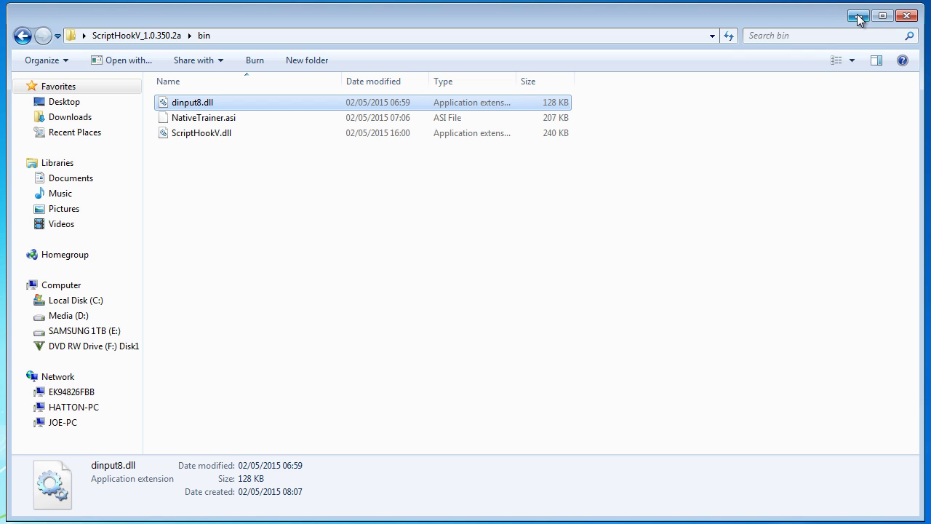
pyautogui.click(857, 19)
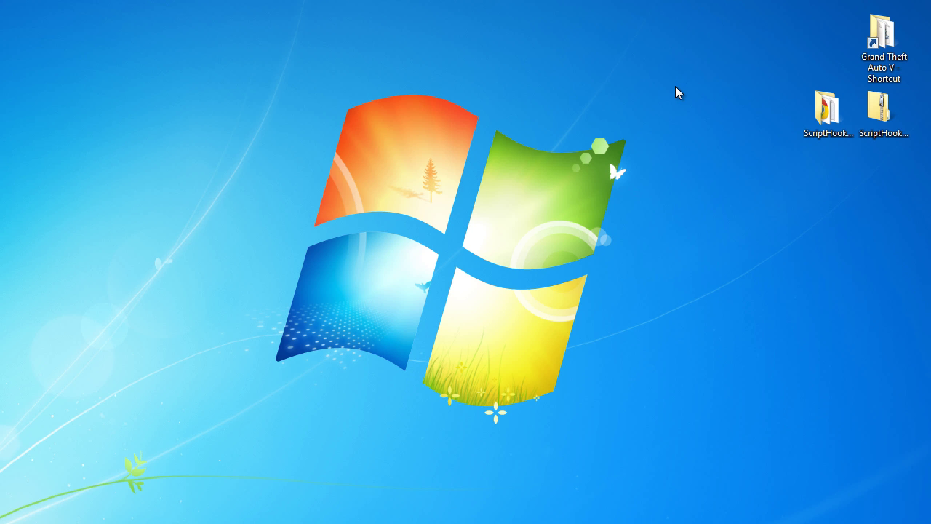